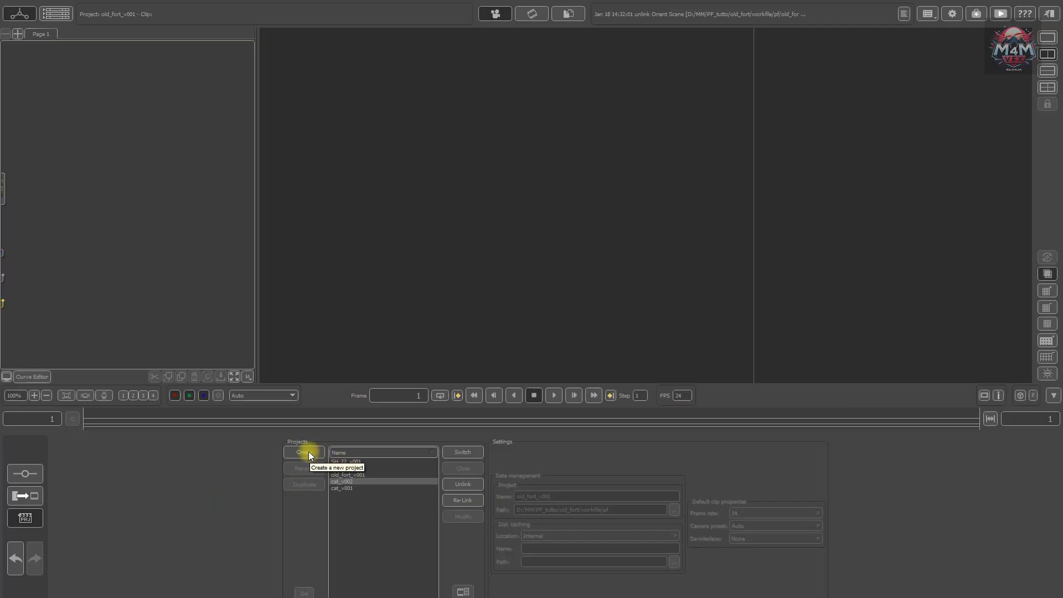
Create a new project named old_fort_v 2 with the path D:/MM/PF_tutto/old_fort/workfile/pf
{"action": "left_click", "coordinate": [307, 451]}
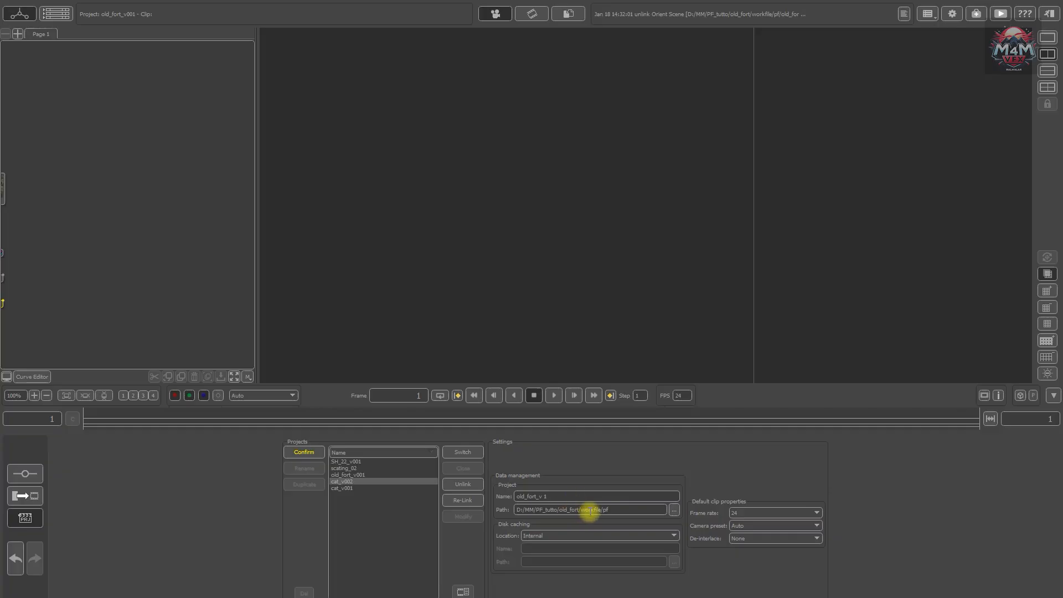
{"action": "left_click_drag", "start_coordinate": [581, 510], "coordinate": [560, 513]}
{"action": "triple_click", "coordinate": [570, 495]}
{"action": "left_click", "coordinate": [574, 496]}
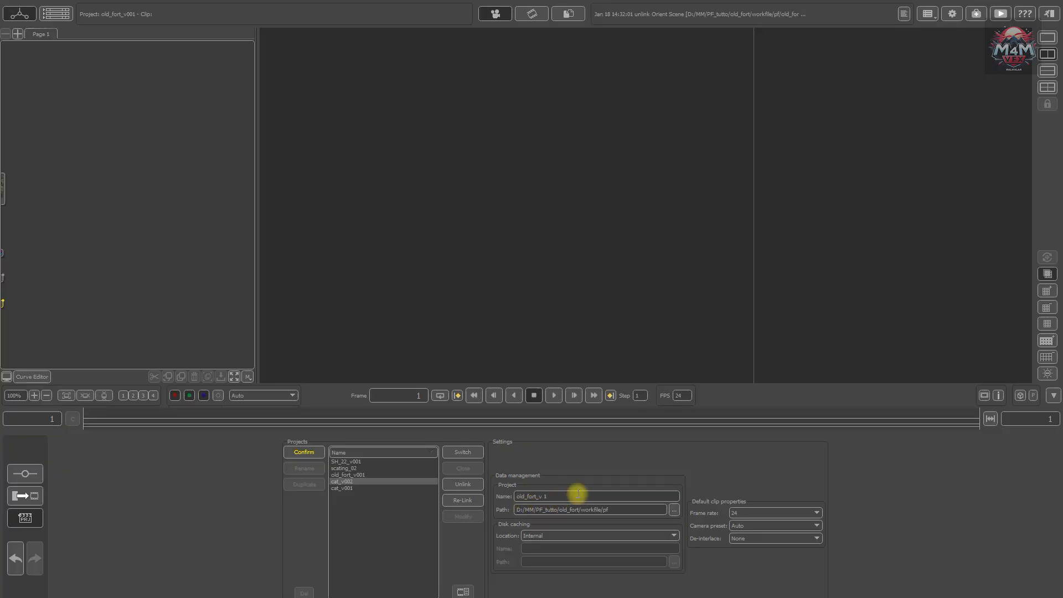
{"action": "key", "text": "BackSpace"}
{"action": "type", "text": "2"}
{"action": "left_click", "coordinate": [304, 452]}
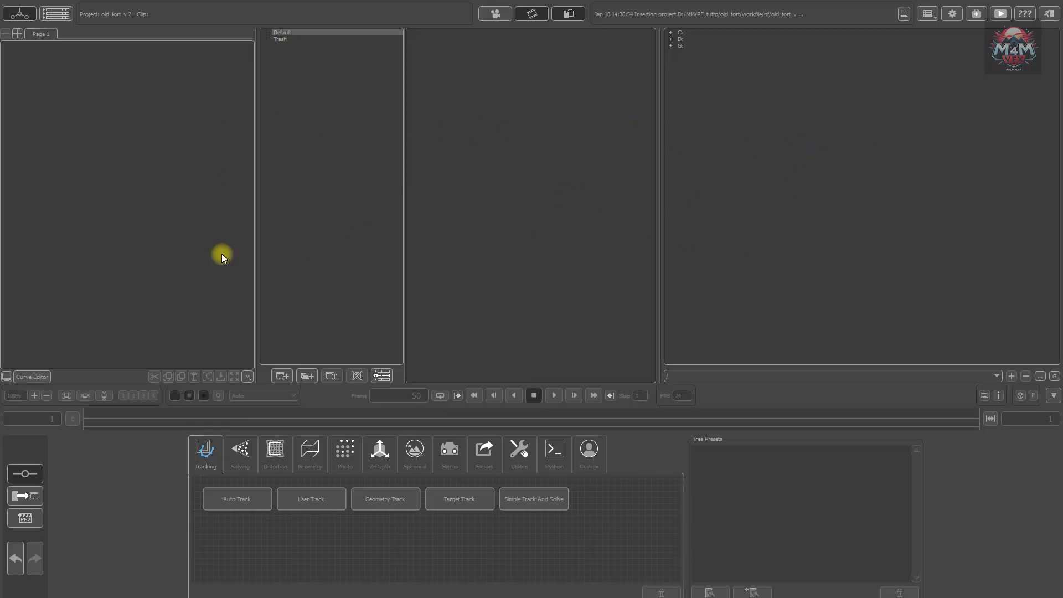
Switch to File Explorer and bring the oldfort_fullscan JPG sequence from the old_fort jpg folder into the node tree as a clip
{"action": "left_click", "coordinate": [671, 39]}
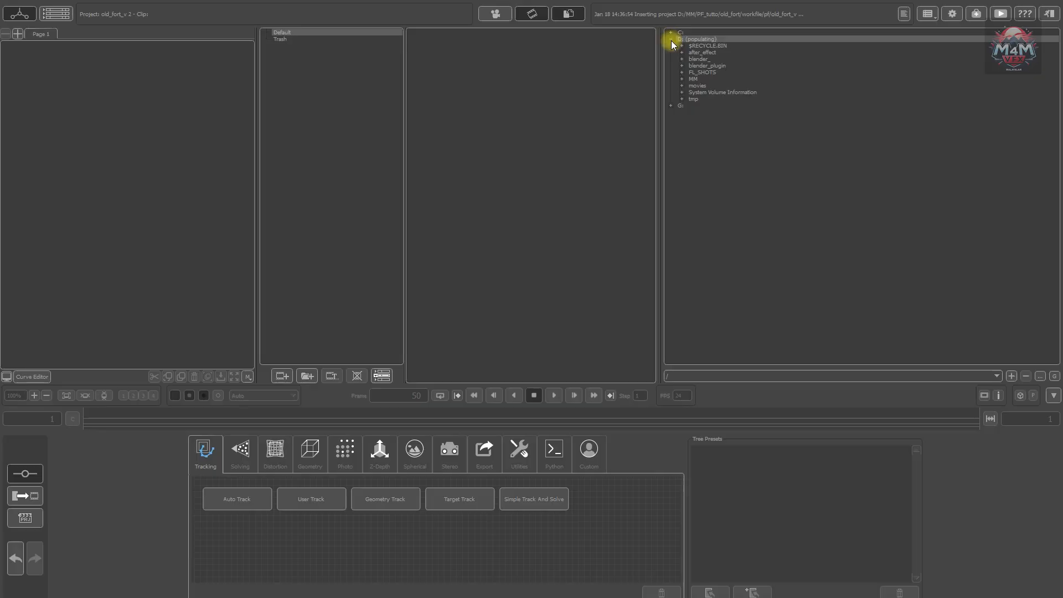
{"action": "left_click", "coordinate": [671, 39]}
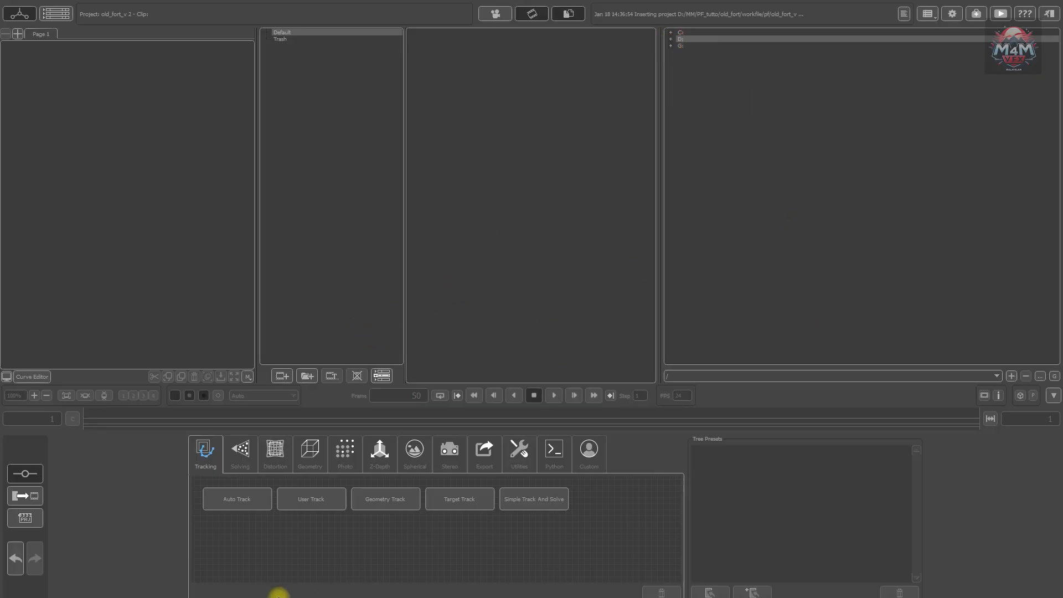
{"action": "key", "text": "super"}
{"action": "left_click", "coordinate": [253, 587]}
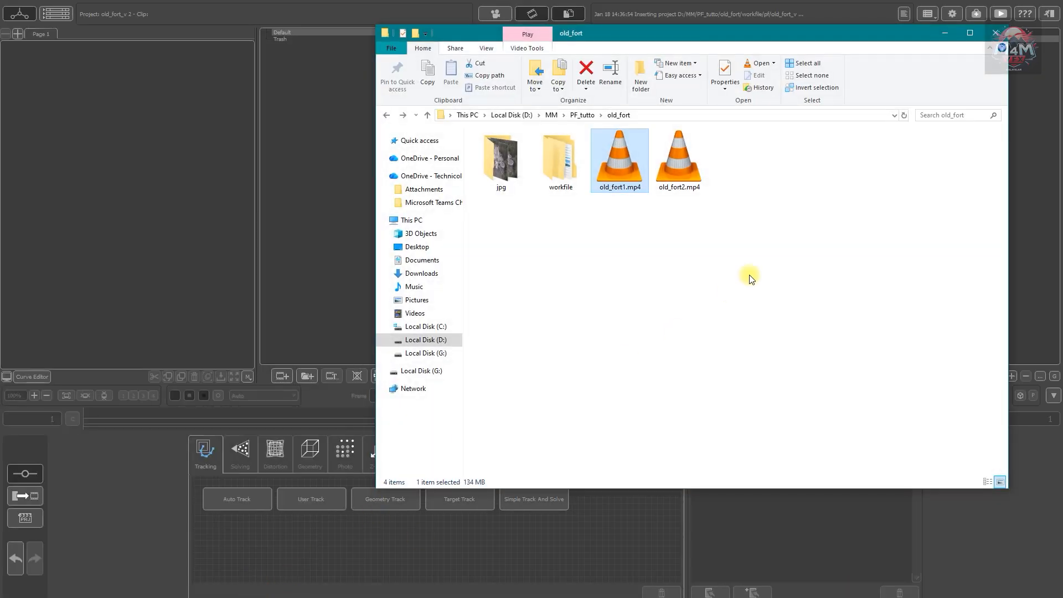
{"action": "double_click", "coordinate": [506, 174]}
{"action": "left_click", "coordinate": [500, 168]}
{"action": "left_click_drag", "start_coordinate": [500, 168], "coordinate": [168, 144]}
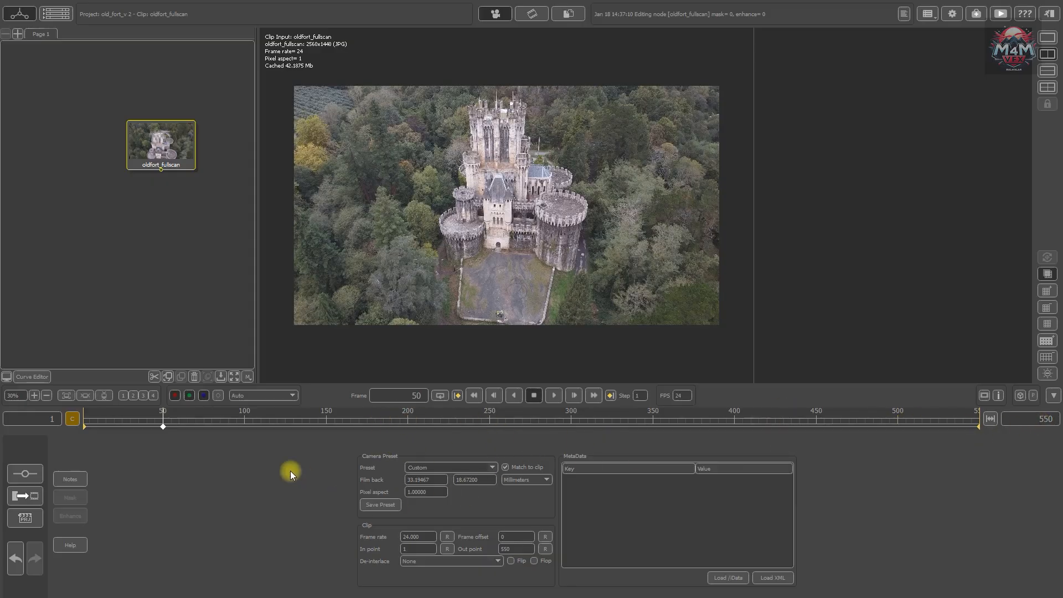
Set the out point of the oldfort_fullscan clip to frame 50
{"action": "left_click_drag", "start_coordinate": [516, 547], "coordinate": [360, 502]}
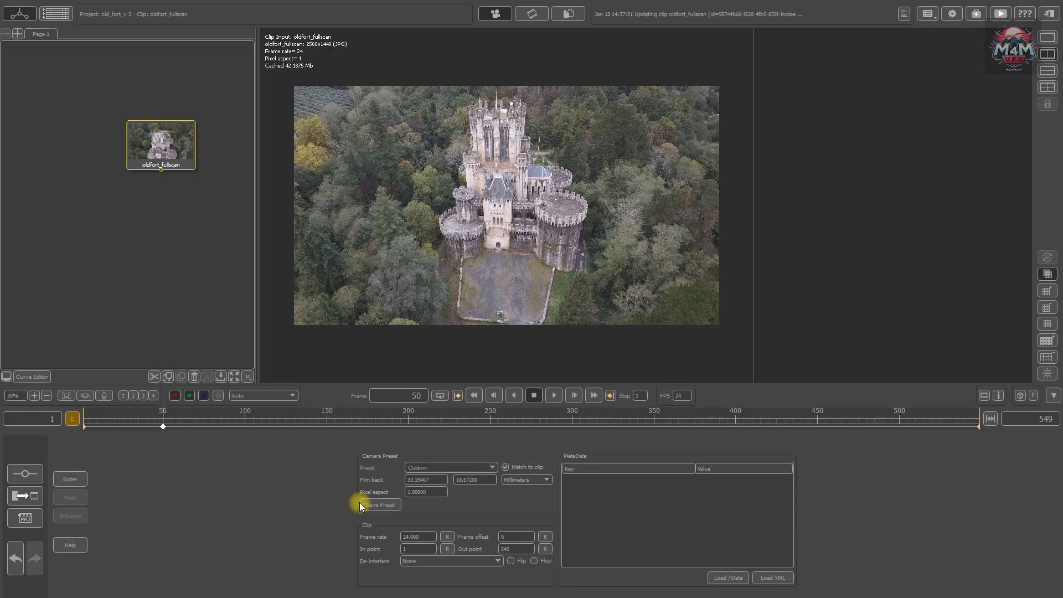
{"action": "double_click", "coordinate": [513, 548]}
{"action": "type", "text": "50"}
{"action": "key", "text": "Return"}
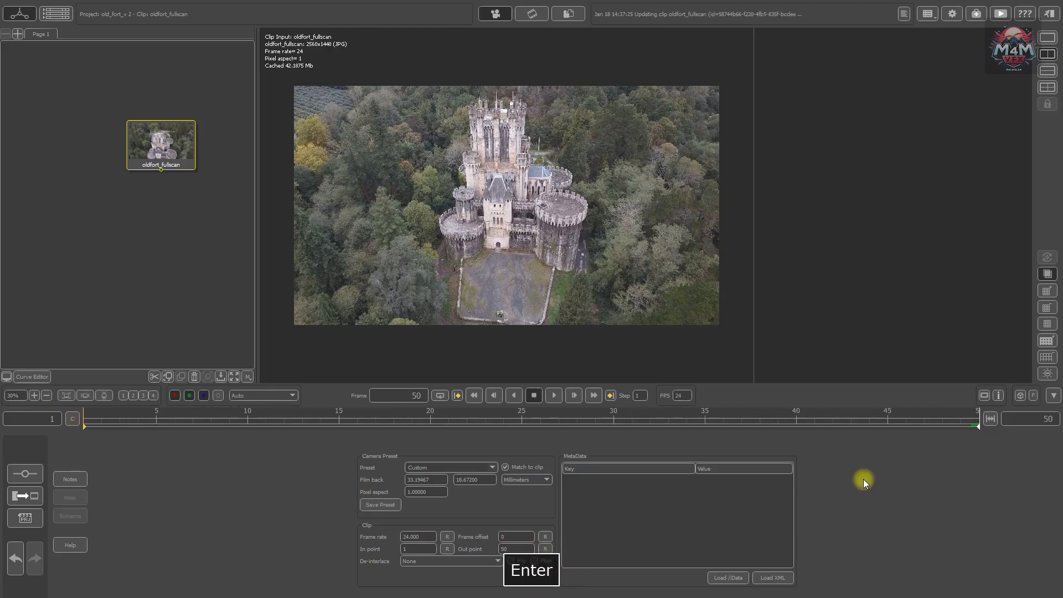
Scrub through the trimmed clip and reposition the oldfort_fullscan node slightly within the node tree
{"action": "left_click_drag", "start_coordinate": [942, 413], "coordinate": [1059, 471]}
{"action": "double_click", "coordinate": [158, 157]}
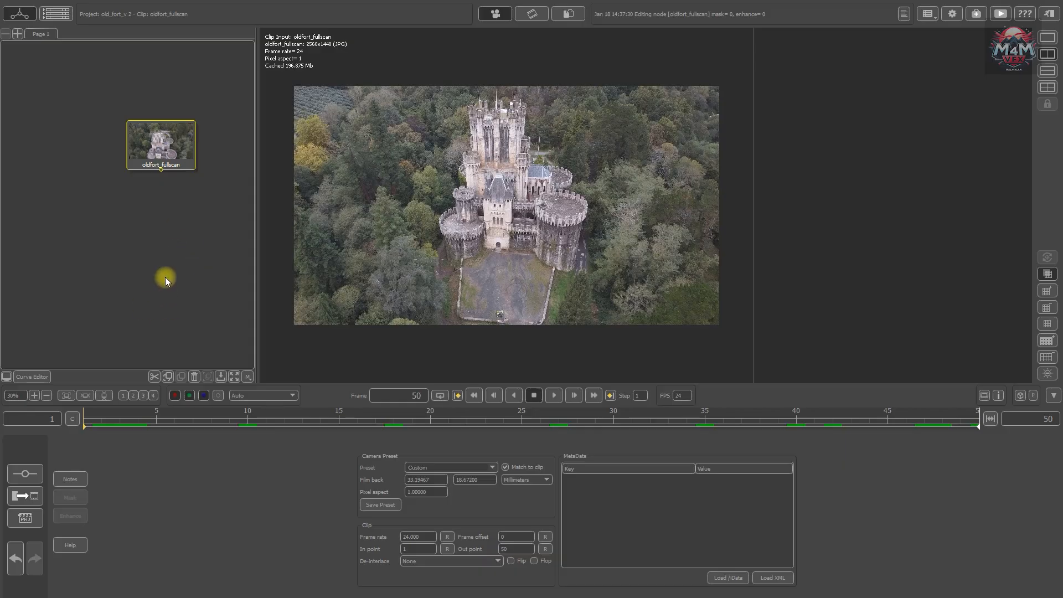
{"action": "left_click_drag", "start_coordinate": [161, 147], "coordinate": [140, 142]}
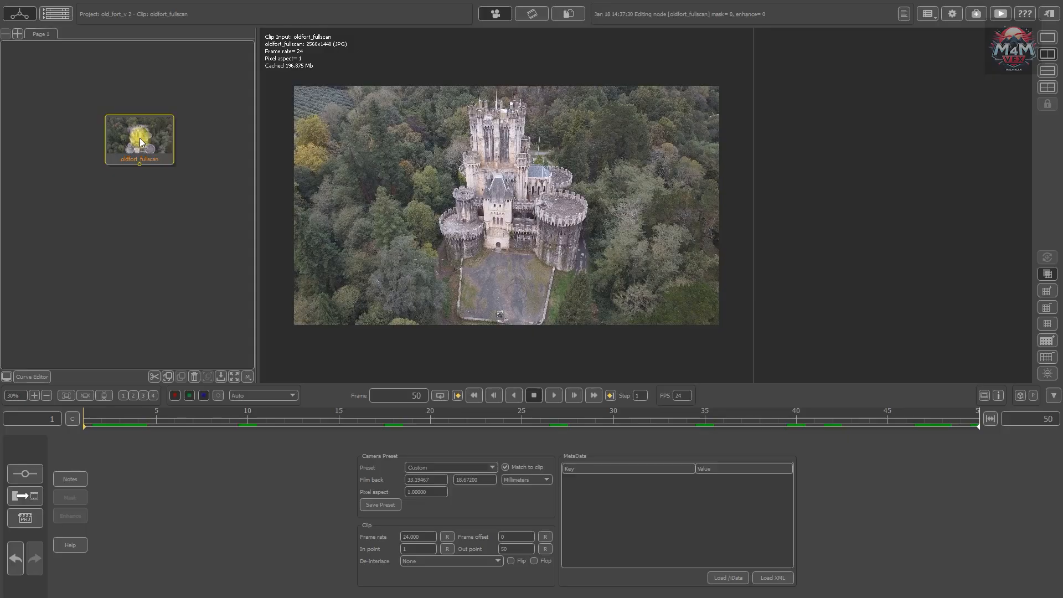
Review the node categories available for the clip and inspect the castle's front facade up close in the footage
{"action": "right_click", "coordinate": [140, 138]}
{"action": "mouse_move", "coordinate": [188, 135]}
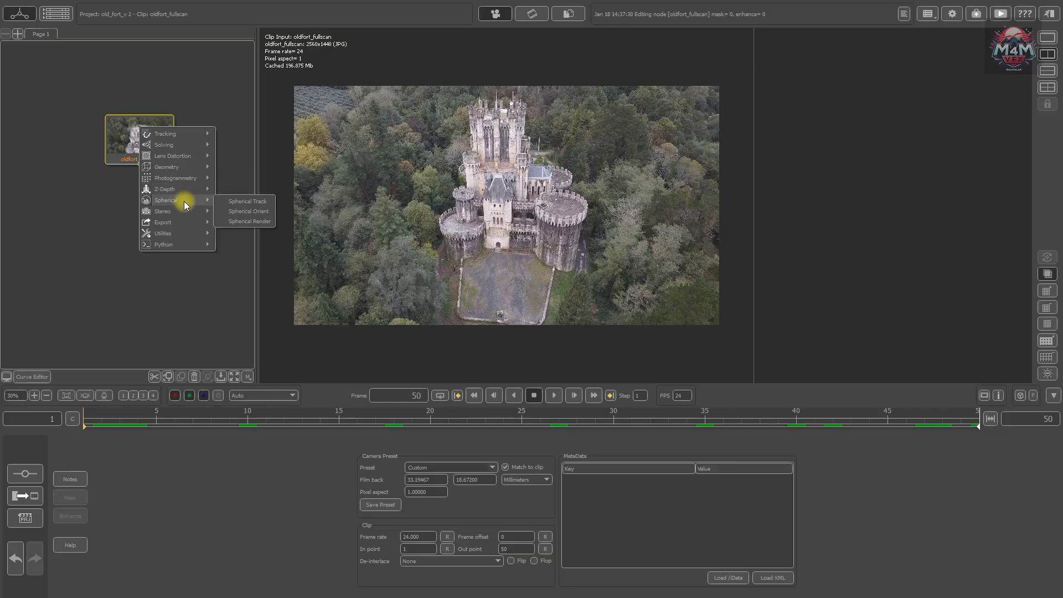
{"action": "mouse_move", "coordinate": [185, 217]}
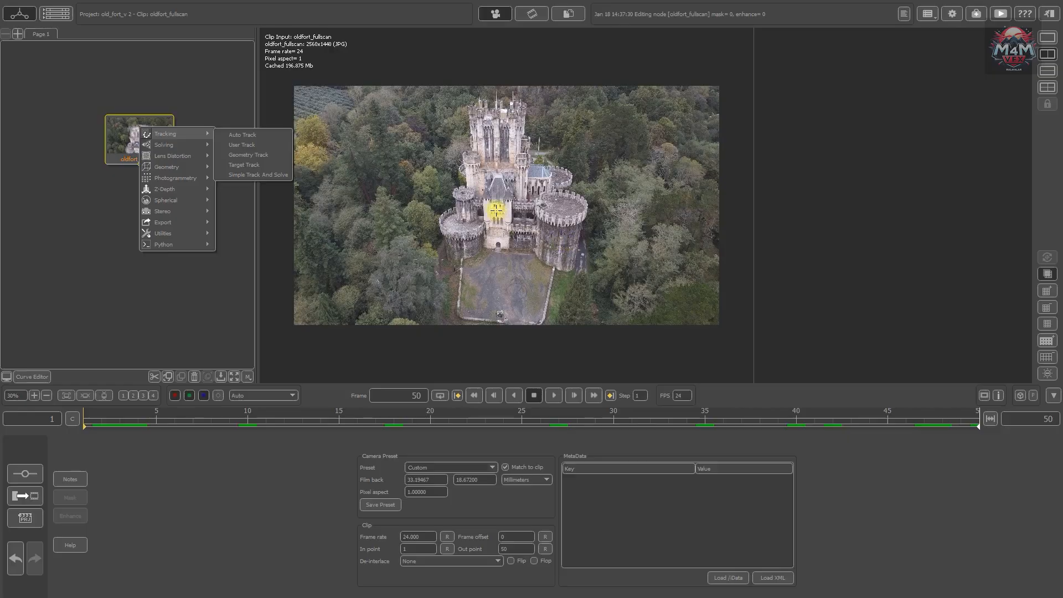
{"action": "scroll", "coordinate": [525, 172], "scroll_direction": "up", "scroll_amount": 4}
{"action": "scroll", "coordinate": [525, 172], "scroll_direction": "up", "scroll_amount": 4}
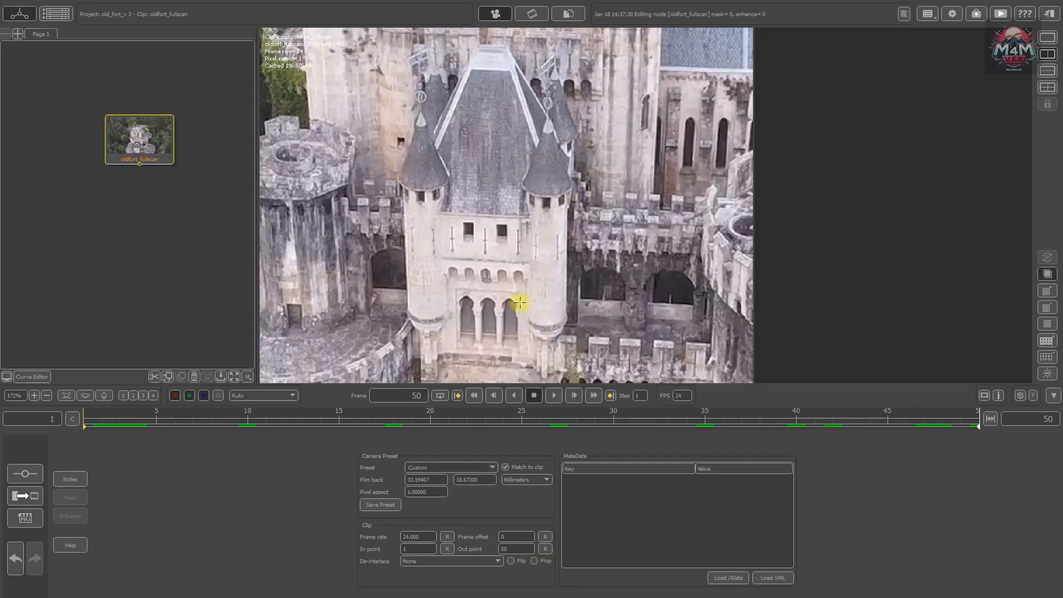
{"action": "scroll", "coordinate": [517, 302], "scroll_direction": "down", "scroll_amount": 5}
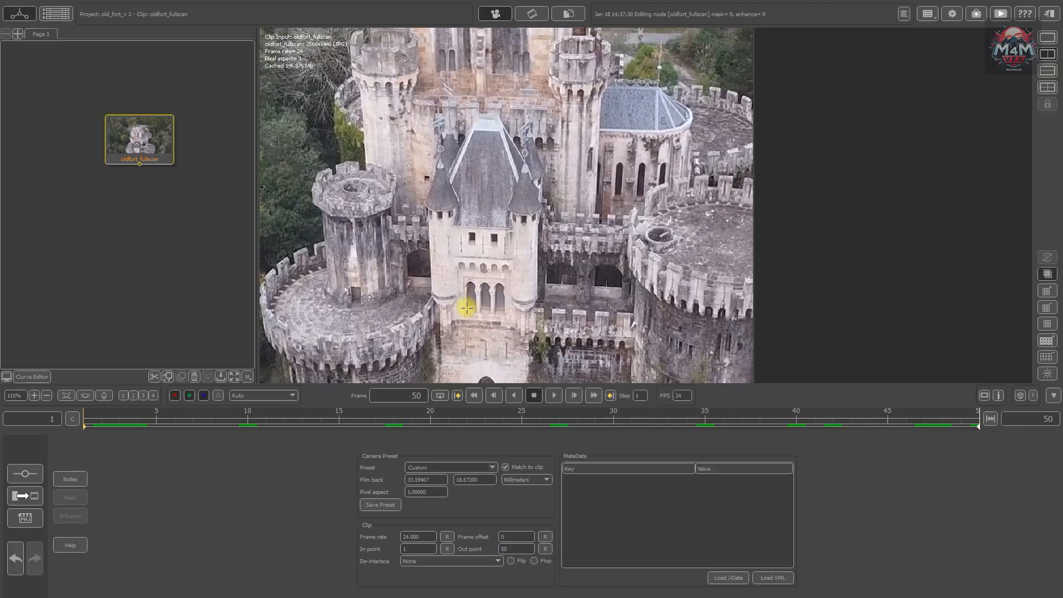
{"action": "scroll", "coordinate": [382, 269], "scroll_direction": "up", "scroll_amount": 4}
{"action": "scroll", "coordinate": [408, 285], "scroll_direction": "down", "scroll_amount": 3}
{"action": "middle_click_drag", "start_coordinate": [408, 285], "coordinate": [346, 238]}
{"action": "scroll", "coordinate": [622, 274], "scroll_direction": "down", "scroll_amount": 2}
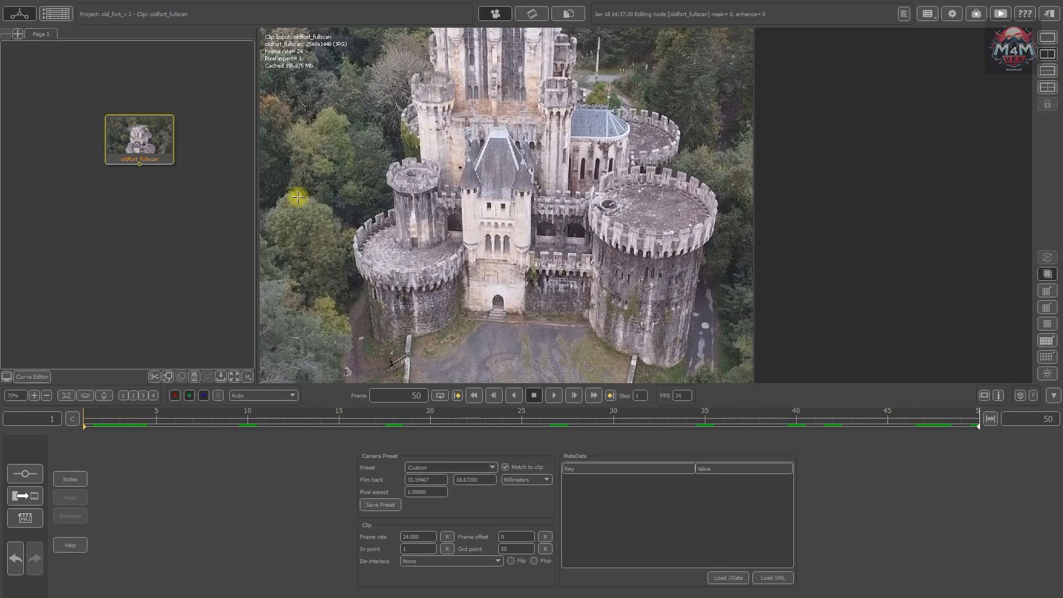
Review the solving, lens distortion, geometry and photogrammetry nodes for the oldfort_fullscan clip, and attach an Export node to it
{"action": "left_click", "coordinate": [139, 126]}
{"action": "right_click", "coordinate": [138, 125]}
{"action": "mouse_move", "coordinate": [175, 132]}
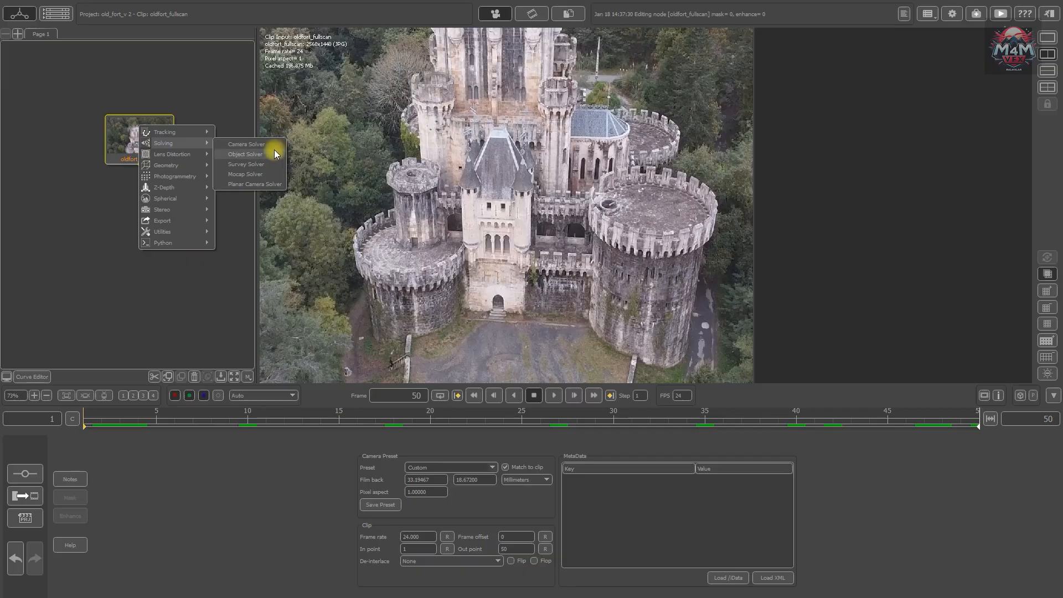
{"action": "mouse_move", "coordinate": [178, 155]}
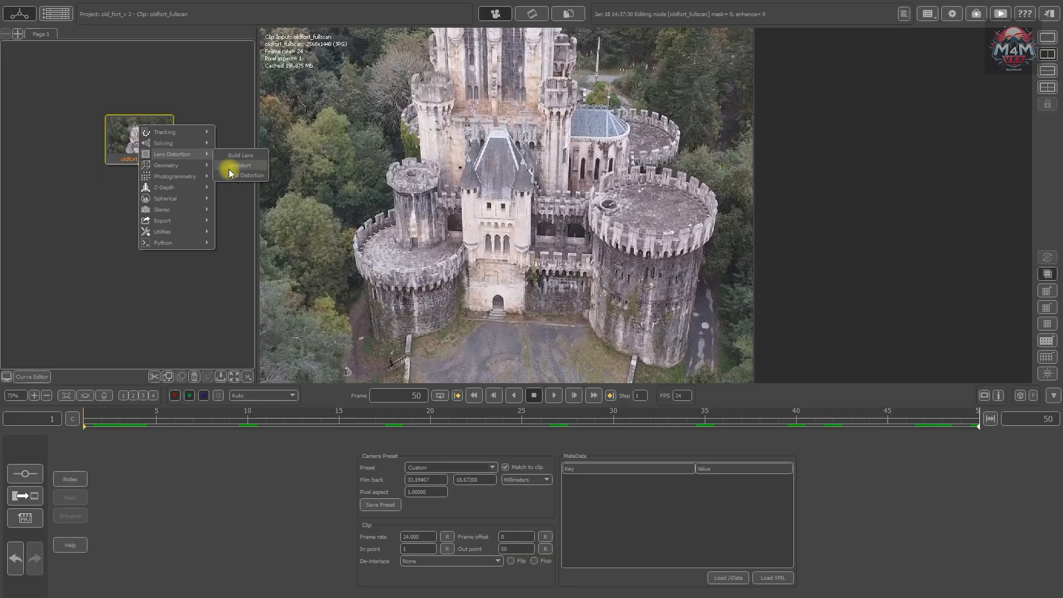
{"action": "left_click", "coordinate": [168, 165]}
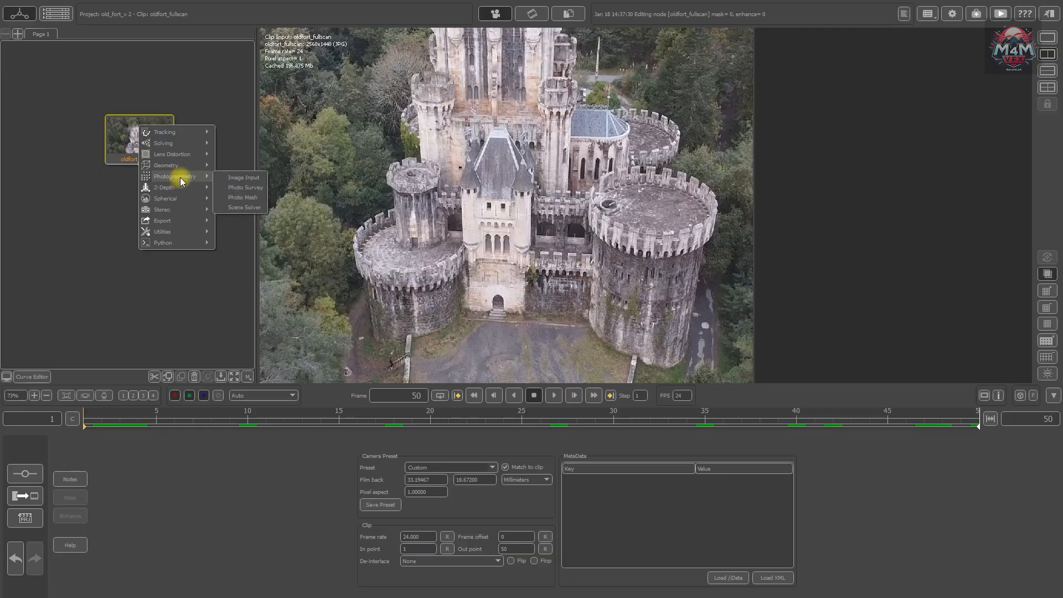
{"action": "mouse_move", "coordinate": [177, 213]}
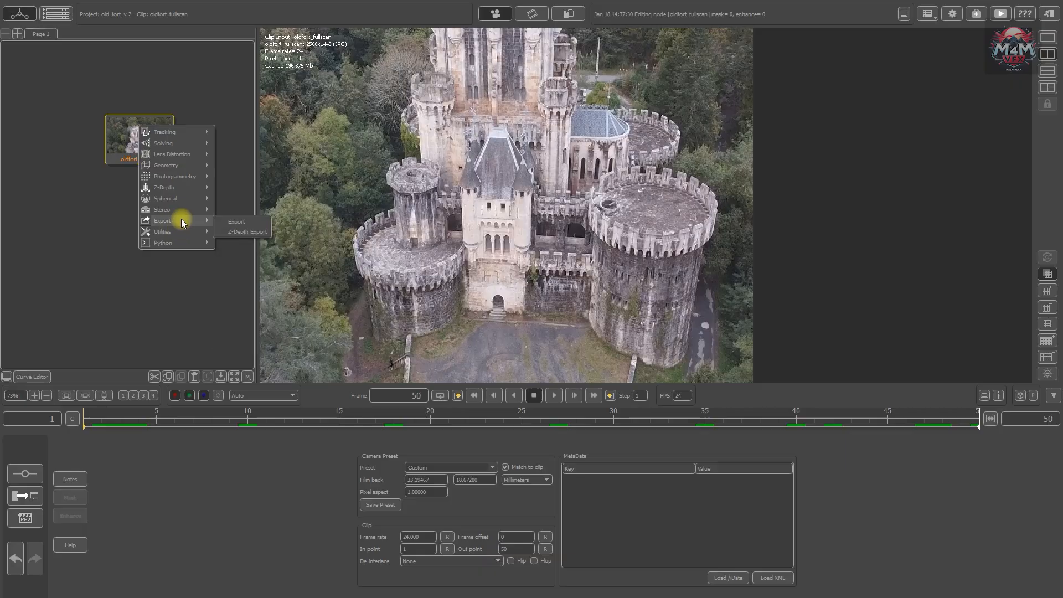
{"action": "left_click", "coordinate": [255, 221]}
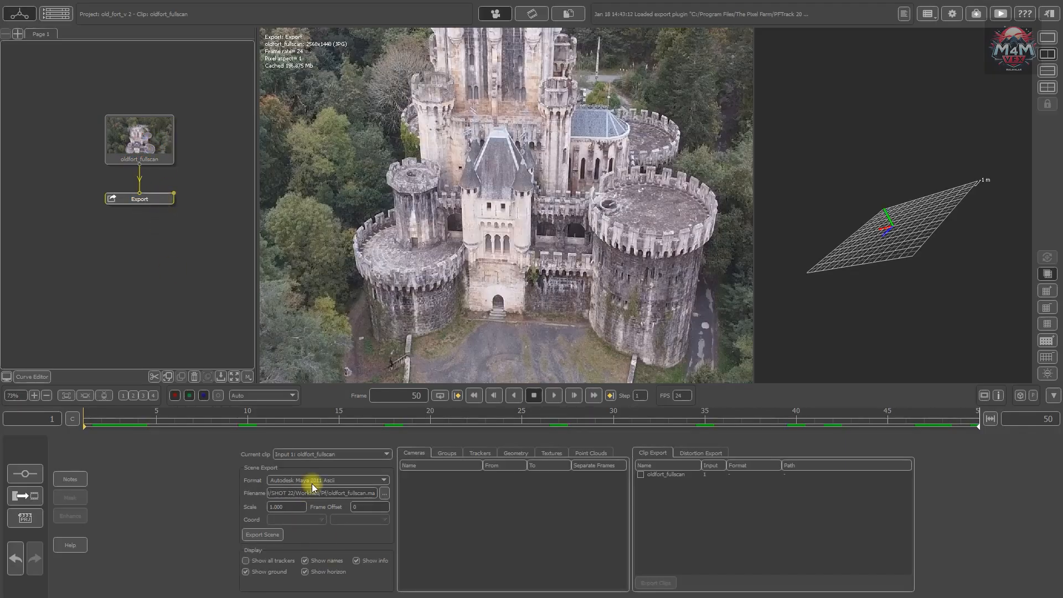
Examine the Utilities nodes available for the oldfort_fullscan clip and view the ground grid from another angle
{"action": "left_click", "coordinate": [151, 148]}
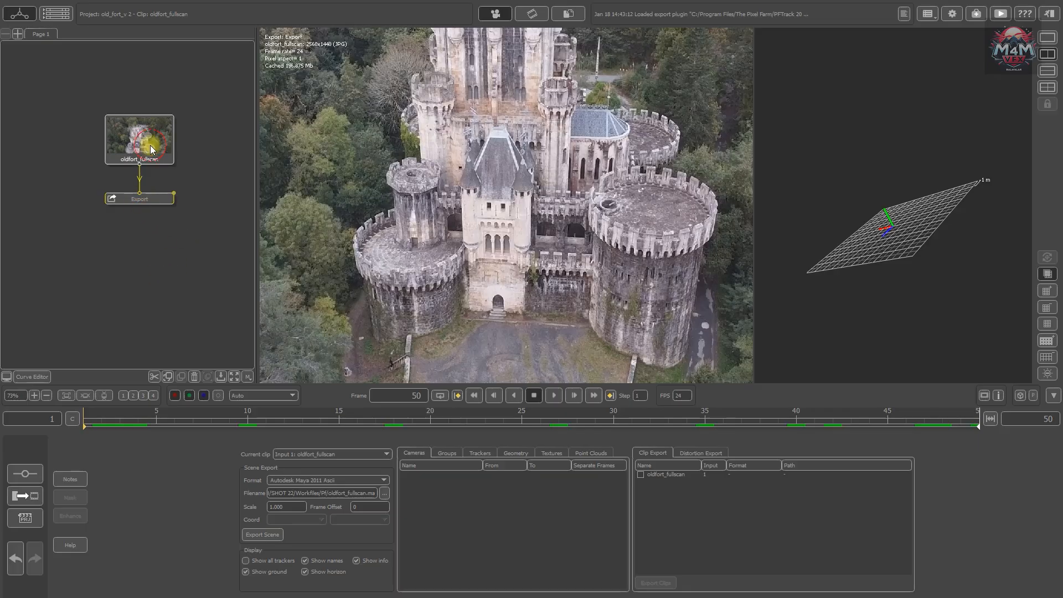
{"action": "right_click", "coordinate": [150, 148]}
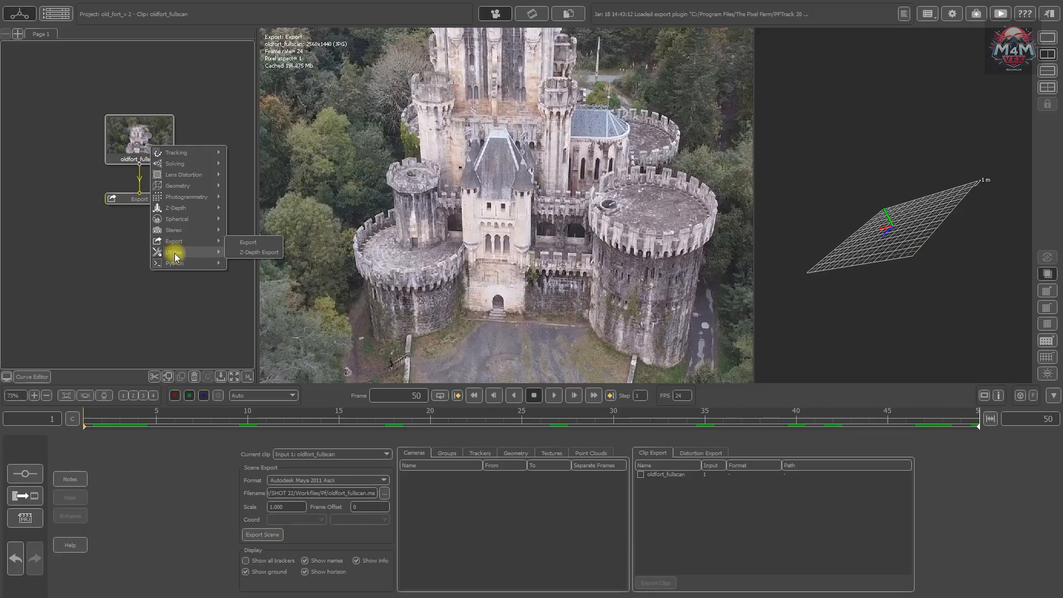
{"action": "mouse_move", "coordinate": [176, 257]}
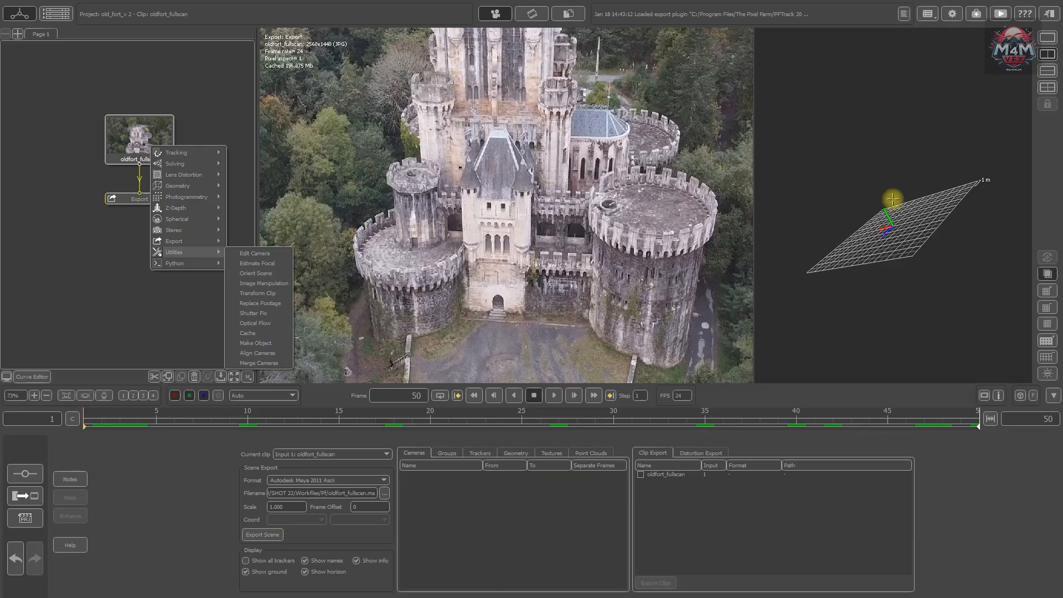
{"action": "left_click", "coordinate": [870, 226]}
{"action": "scroll", "coordinate": [889, 198], "scroll_direction": "up", "scroll_amount": 5}
{"action": "scroll", "coordinate": [886, 233], "scroll_direction": "down", "scroll_amount": 5}
{"action": "left_click_drag", "start_coordinate": [850, 240], "coordinate": [895, 237]}
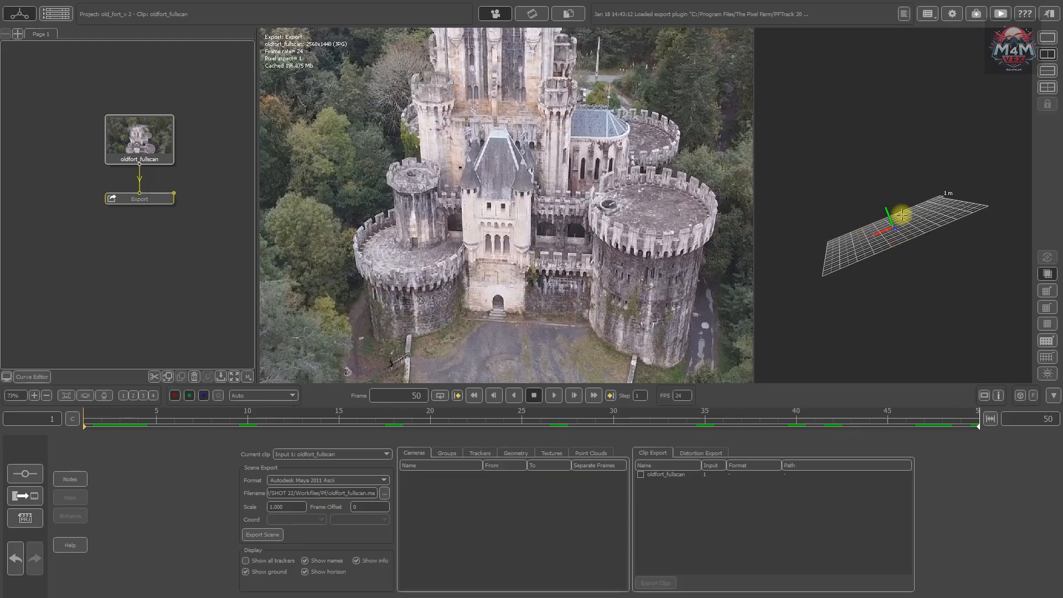
Examine the Utilities and Tracking nodes that can be attached to the Export node
{"action": "right_click", "coordinate": [158, 198]}
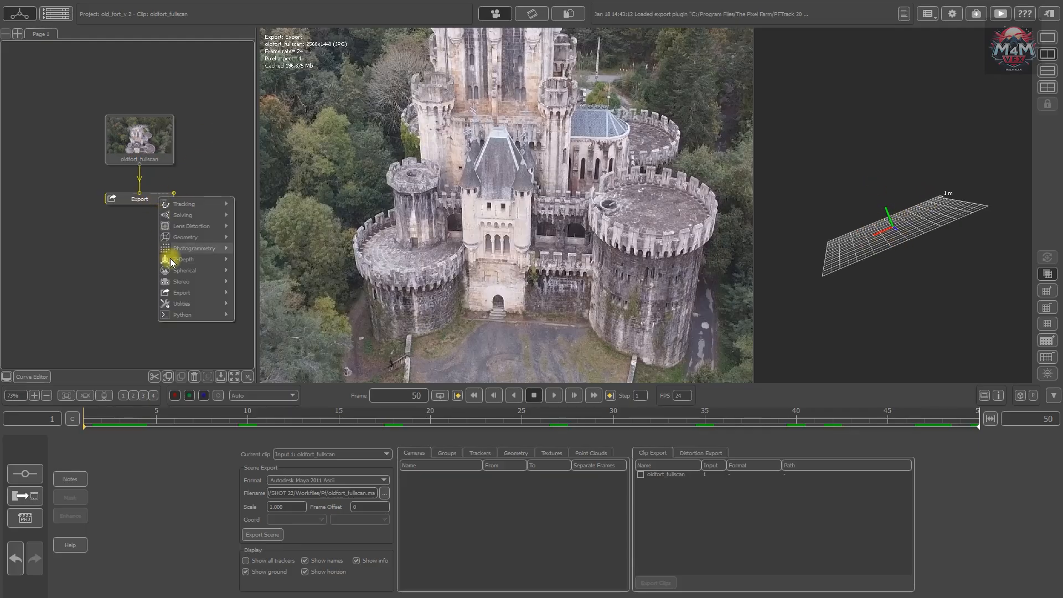
{"action": "mouse_move", "coordinate": [194, 303]}
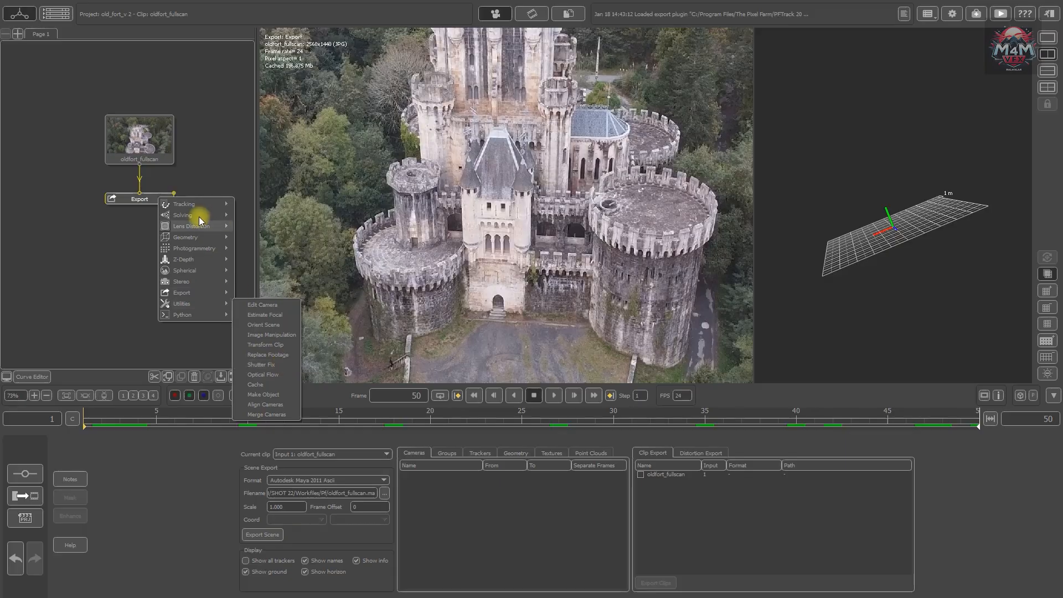
{"action": "mouse_move", "coordinate": [191, 204]}
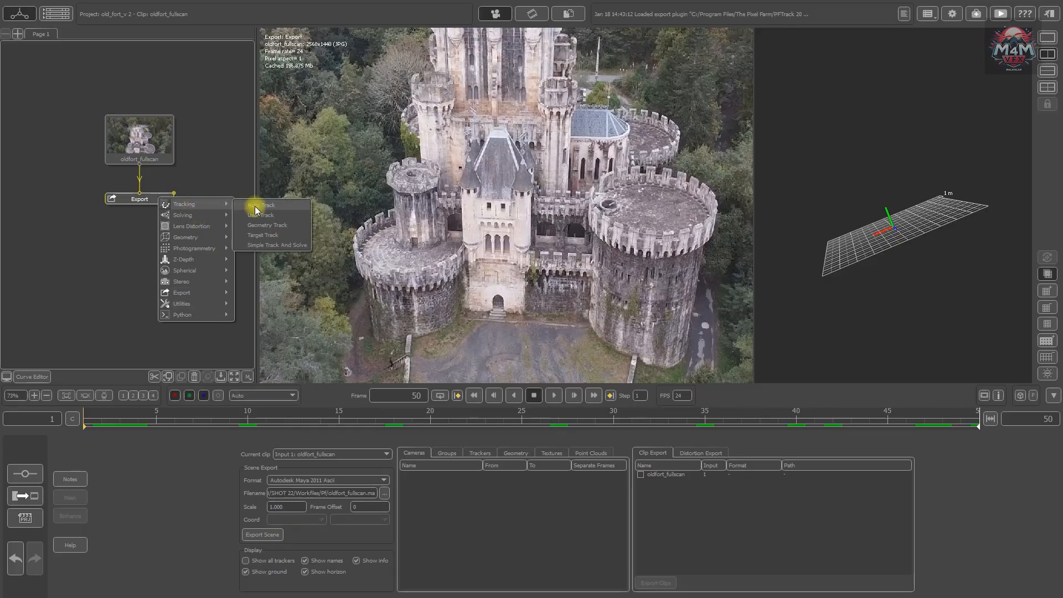